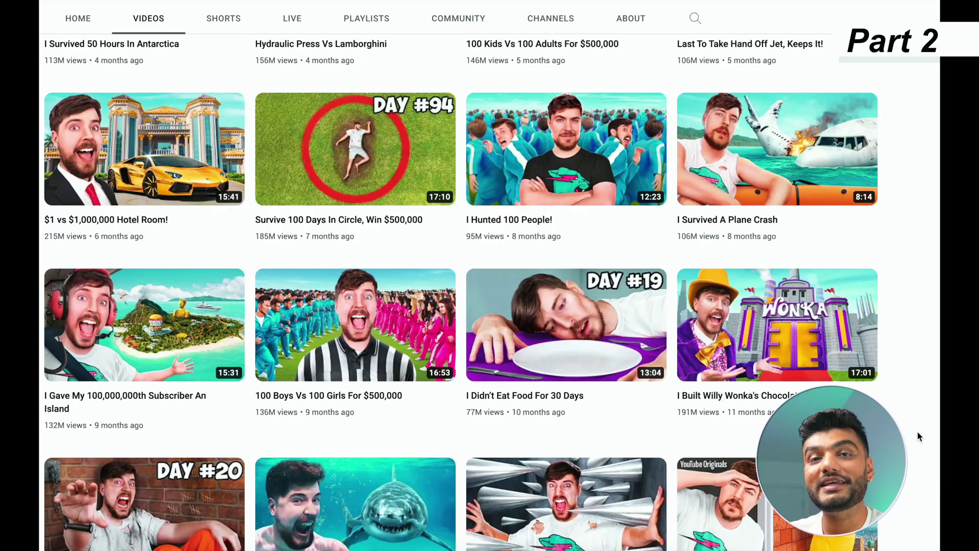
- Load the Canva website from the address bar and scroll through its home page
scroll(918, 434, "down", 5)
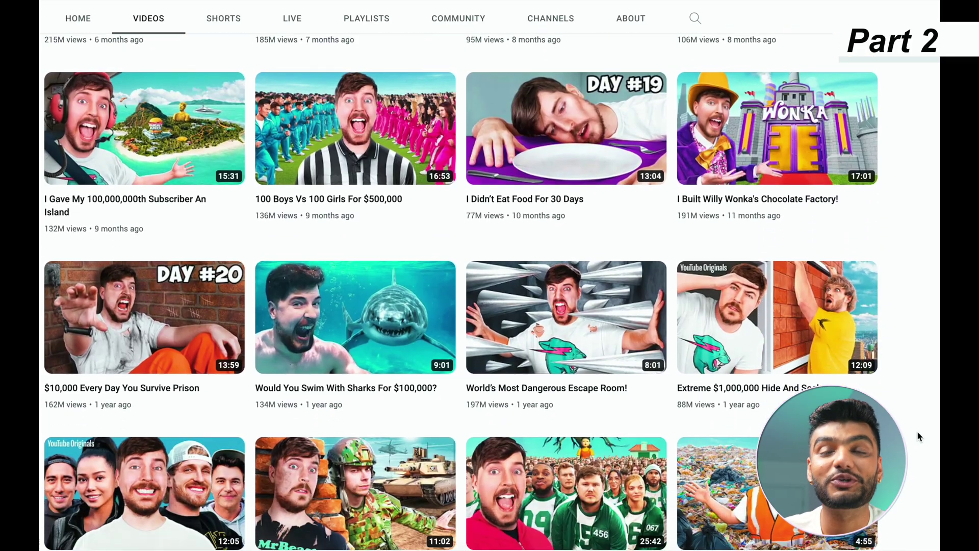
scroll(917, 433, "down", 5)
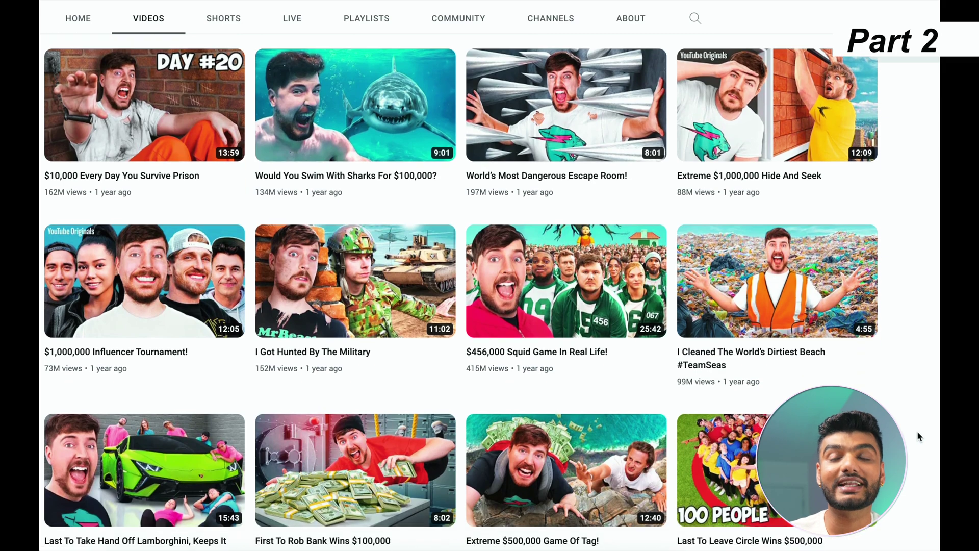
scroll(918, 432, "down", 5)
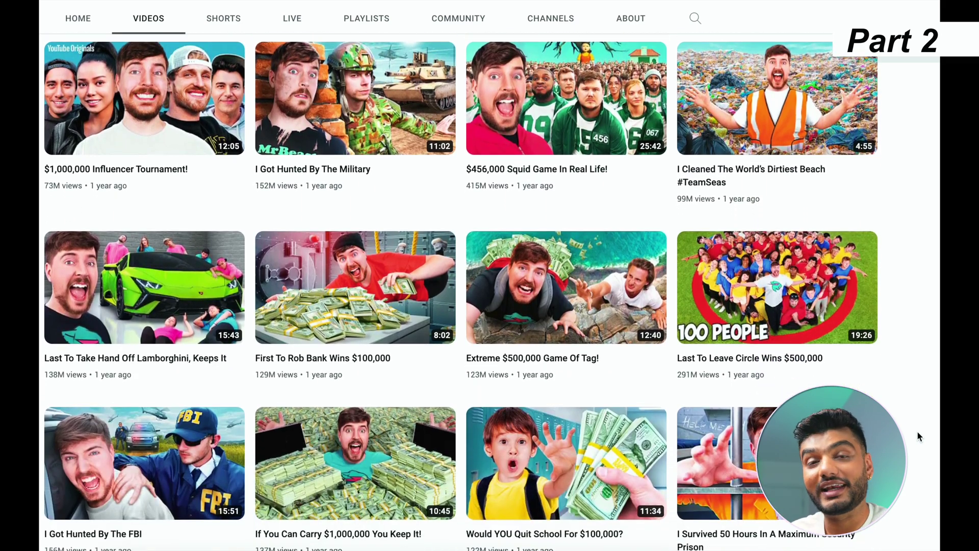
scroll(917, 430, "down", 2)
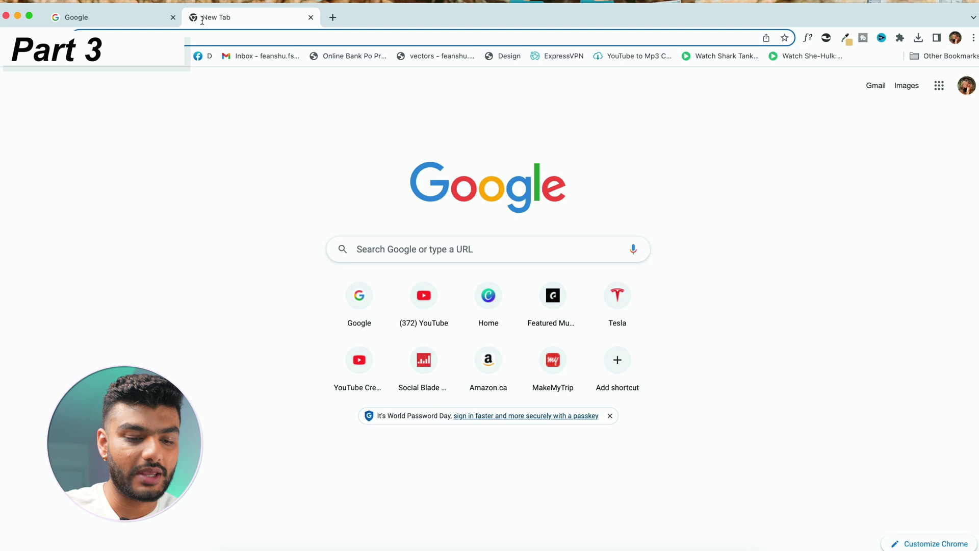
type("canva")
key("Return")
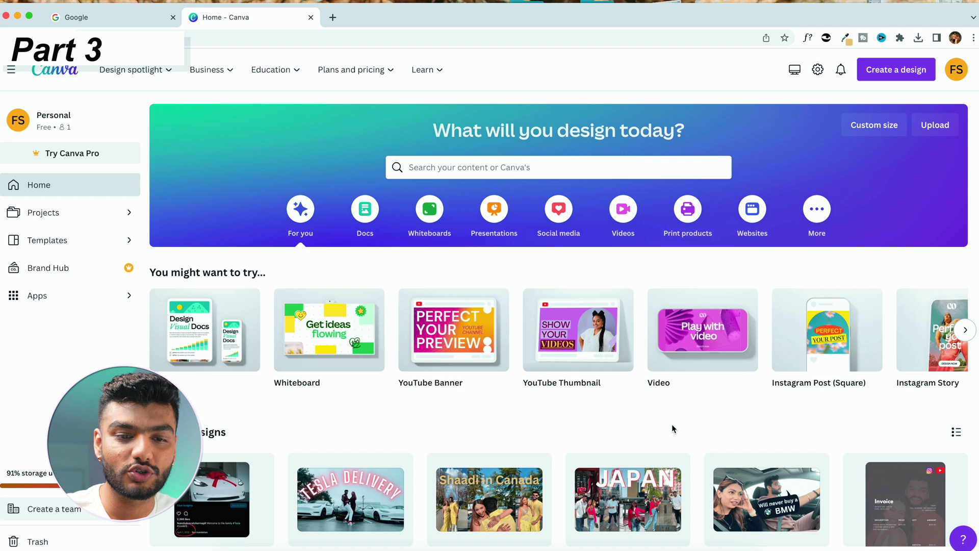
scroll(671, 426, "down", 2)
scroll(671, 427, "down", 2)
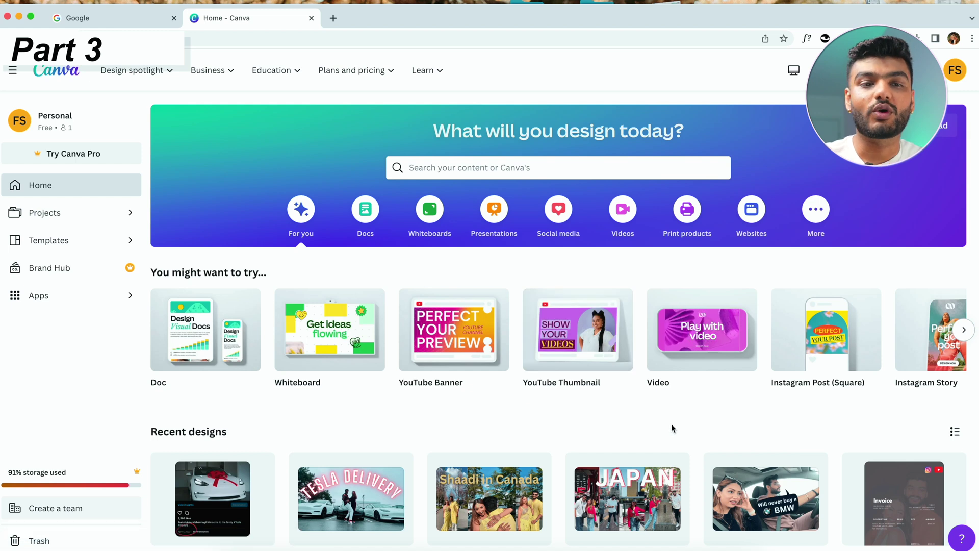
scroll(671, 425, "down", 3)
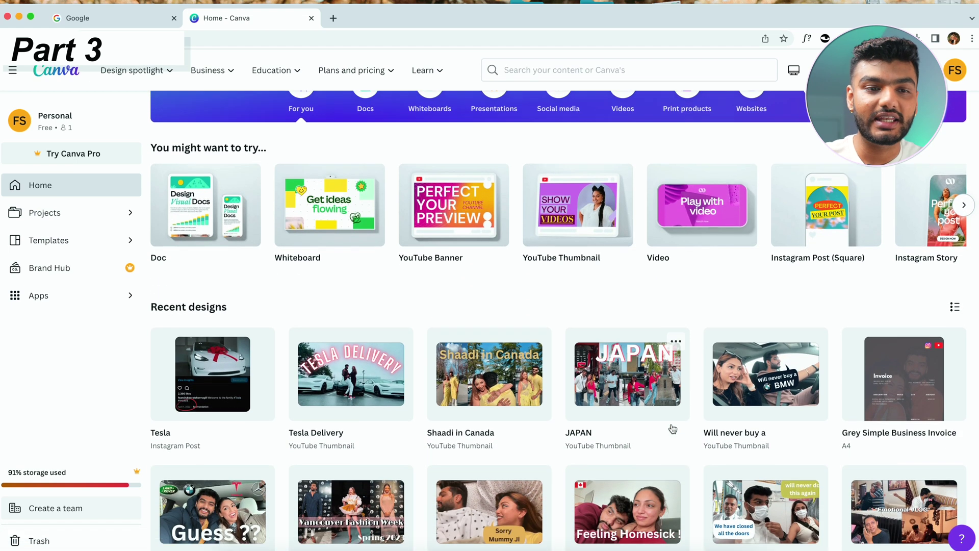
- Create a blank YouTube Thumbnail design and browse the thumbnail templates
mouse_move(617, 173)
left_click(575, 202)
scroll(130, 276, "down", 2)
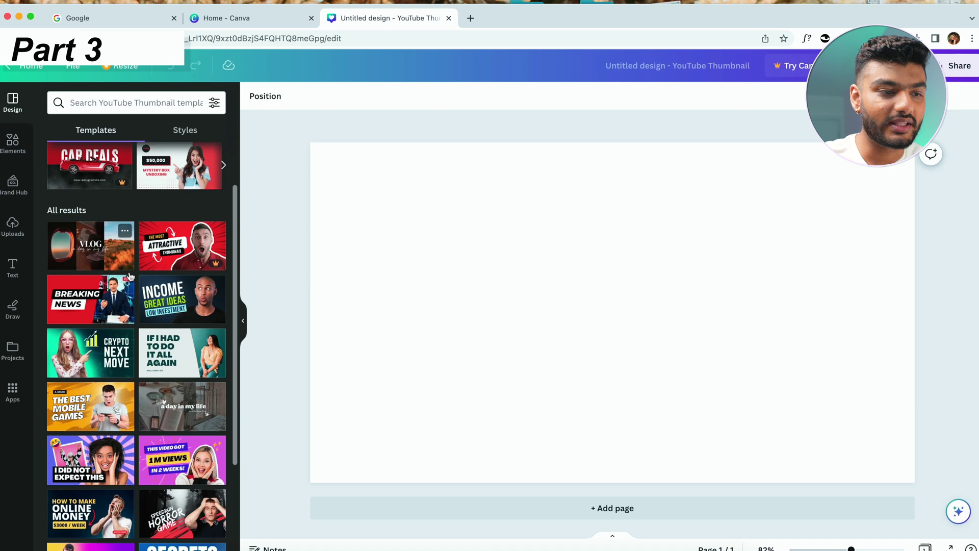
scroll(131, 276, "down", 2)
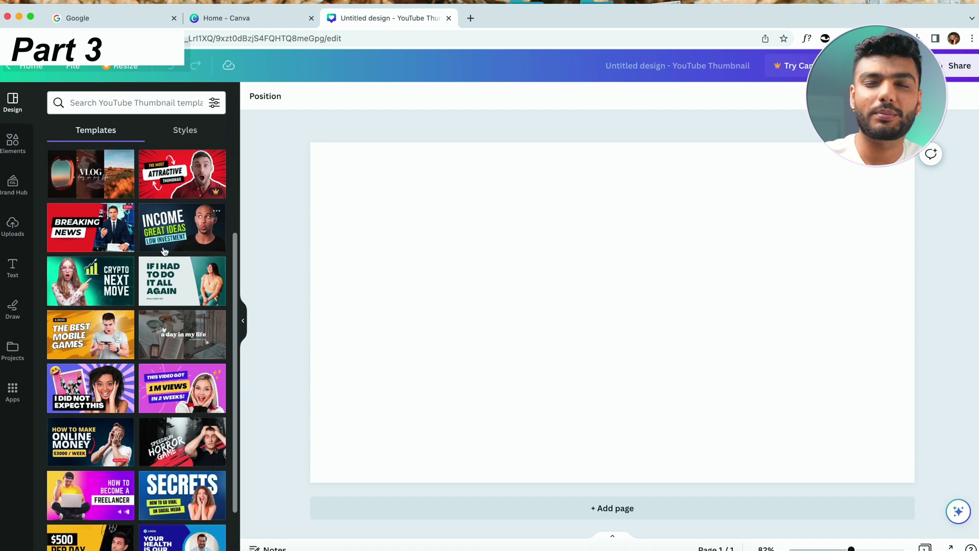
scroll(162, 353, "down", 4)
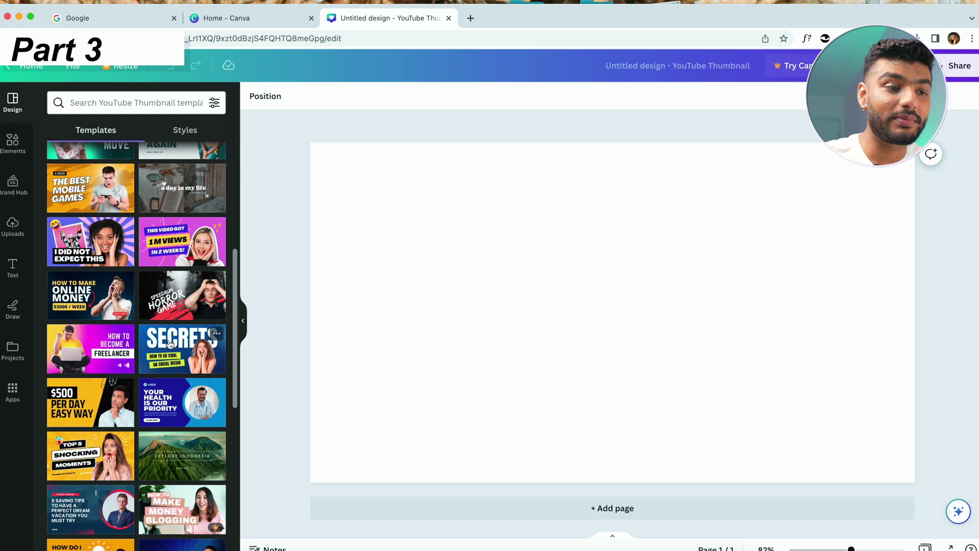
scroll(170, 343, "down", 3)
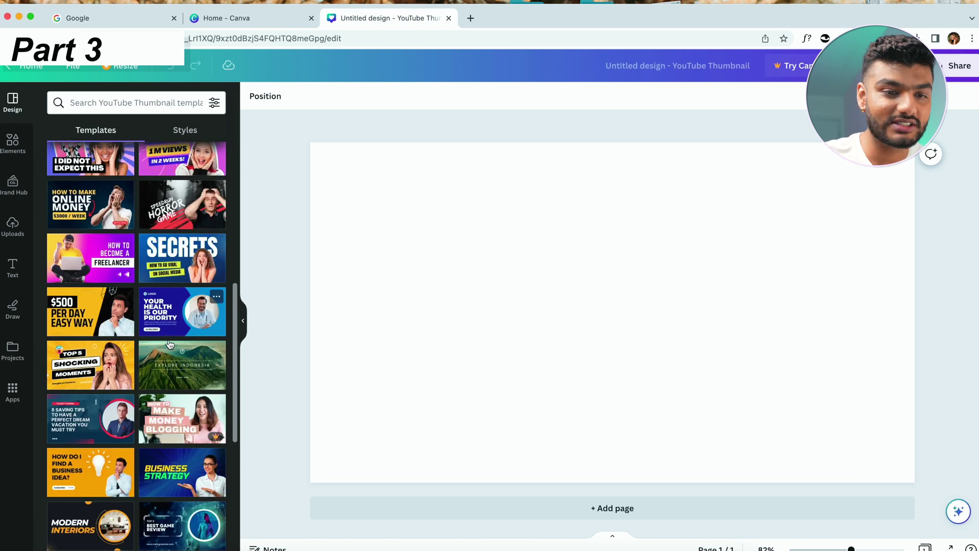
- Apply the blue Halftone 'SECRETS – How to go viral on social media' template
left_click(175, 242)
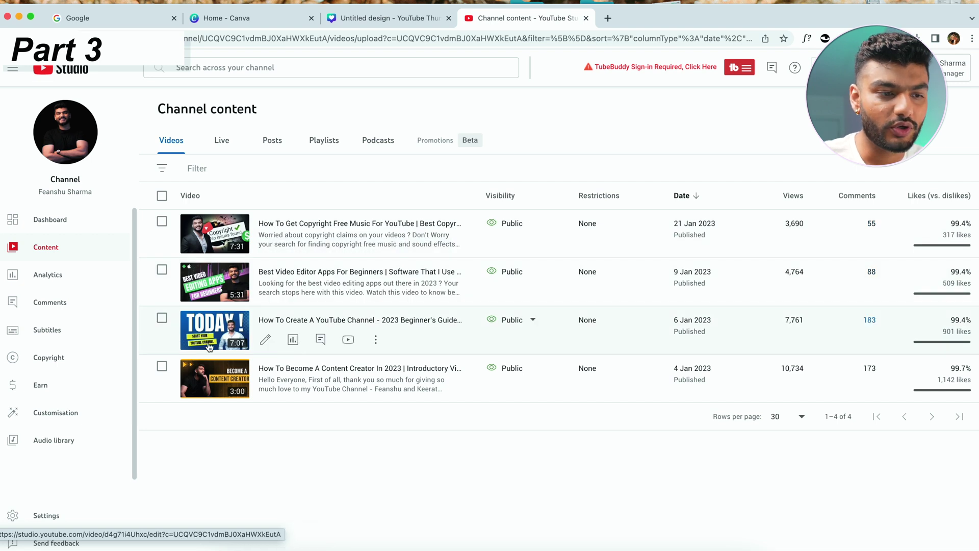
scroll(215, 312, "up", 5)
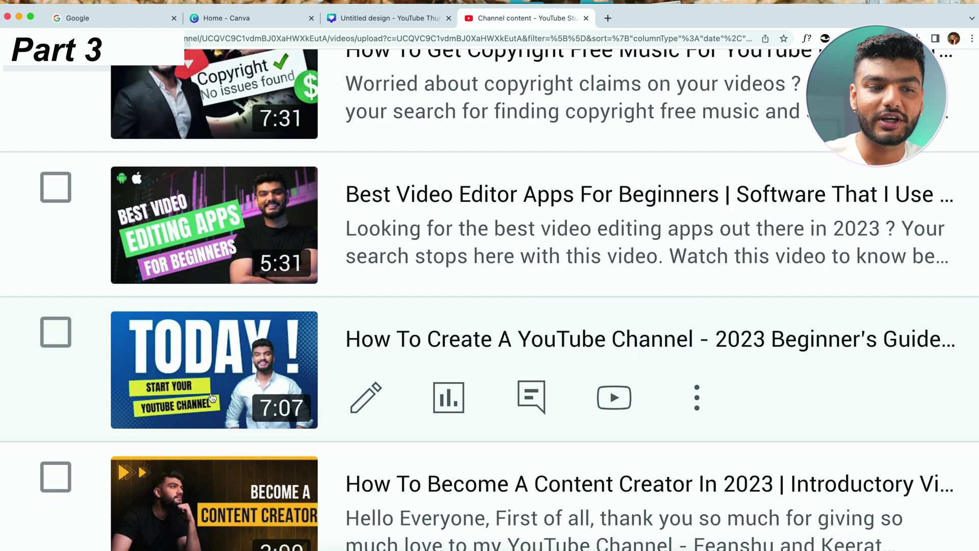
left_click(399, 23)
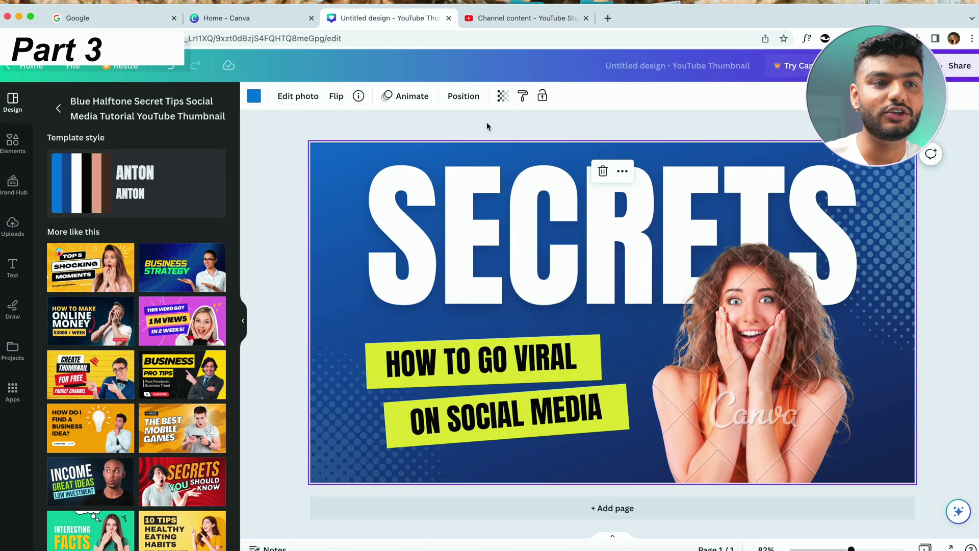
- Copy the smiling woman's photo from the design
left_click(721, 350)
key("Delete")
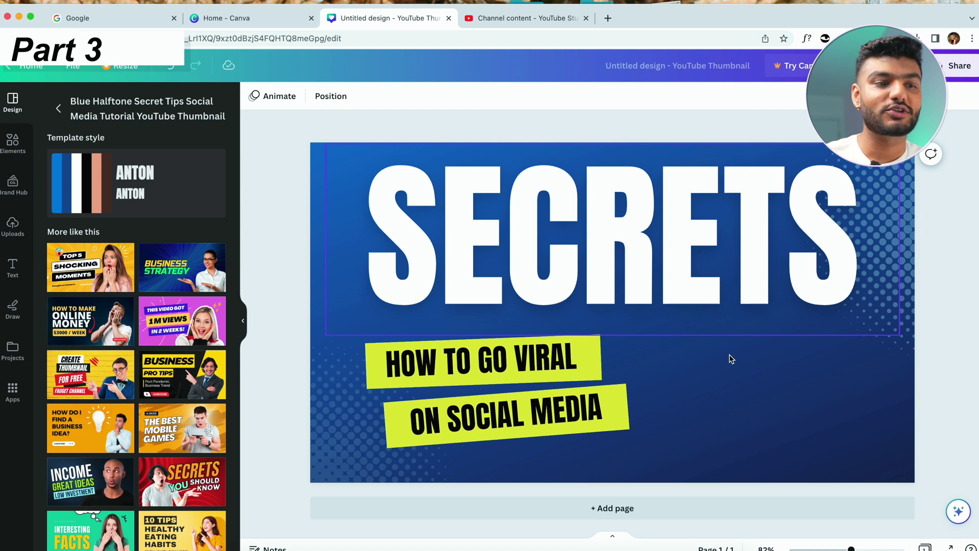
key("ctrl+z")
key("ctrl+z")
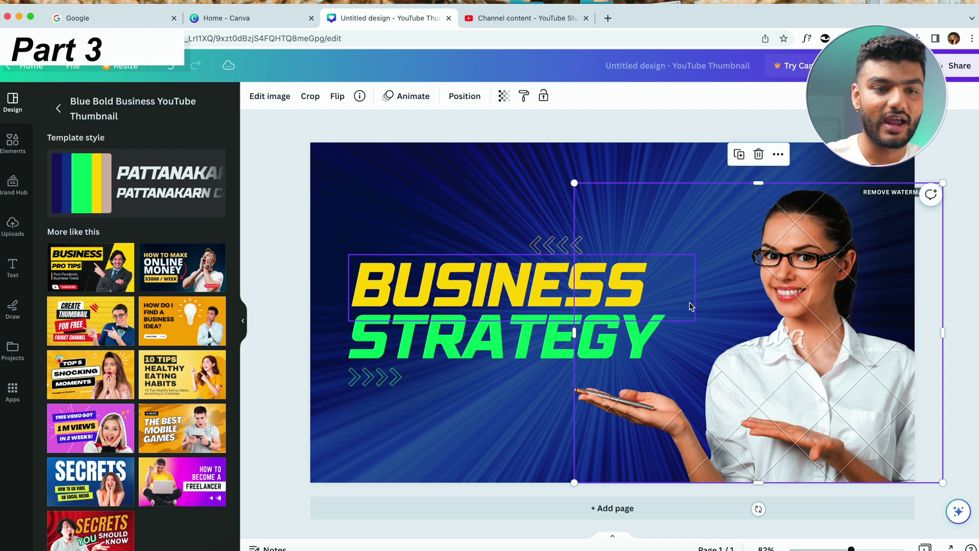
key("super+Return")
- Add the yellow business-idea template as Page 2, replacing the man's photo with the woman's
left_click(195, 326)
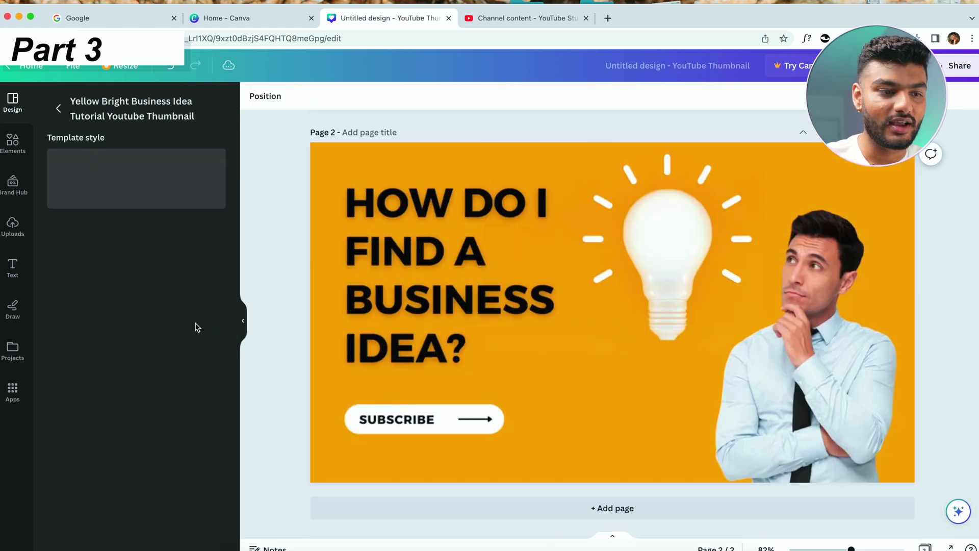
left_click(825, 322)
key("Delete")
key("ctrl+v")
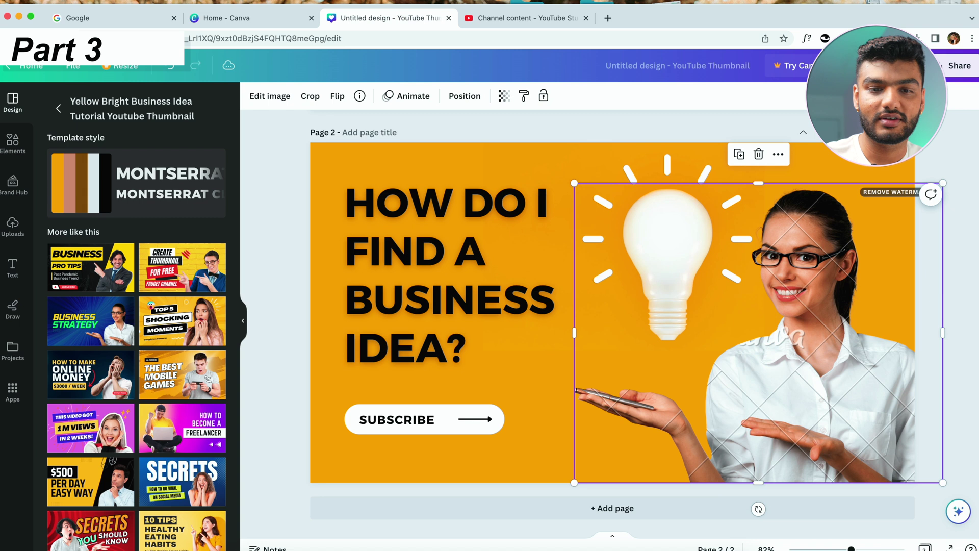
left_click(961, 134)
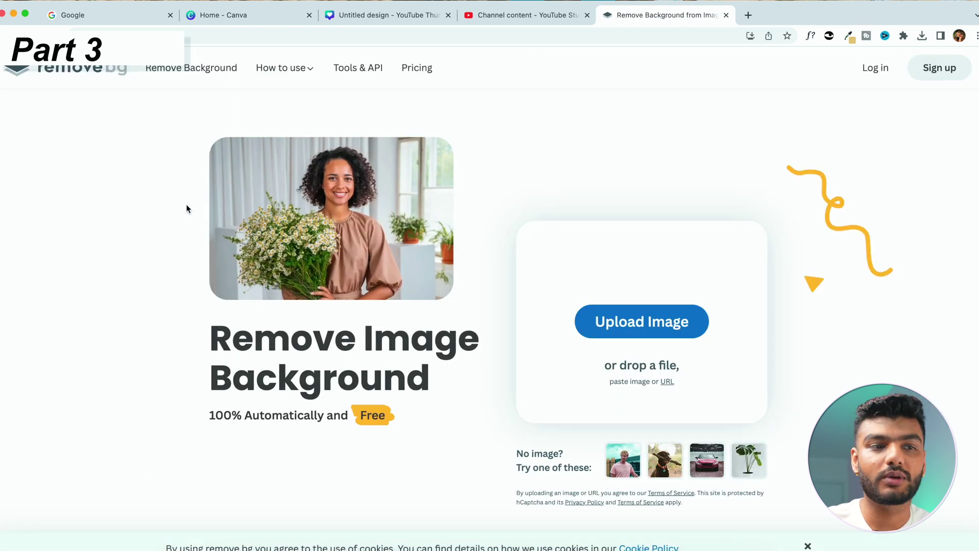
- Search Google Images for 'boy talking' in a new tab
scroll(612, 266, "down", 2)
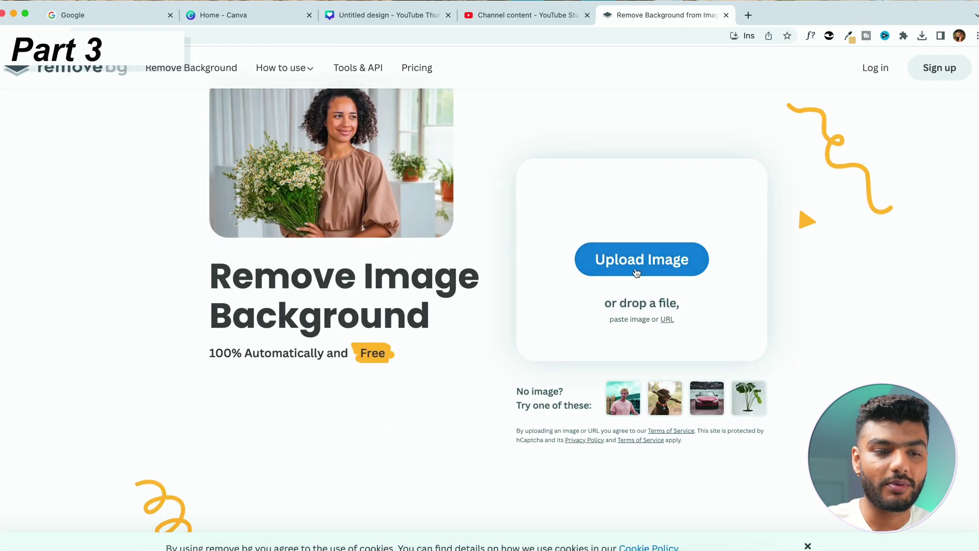
left_click(749, 15)
type("boy talki")
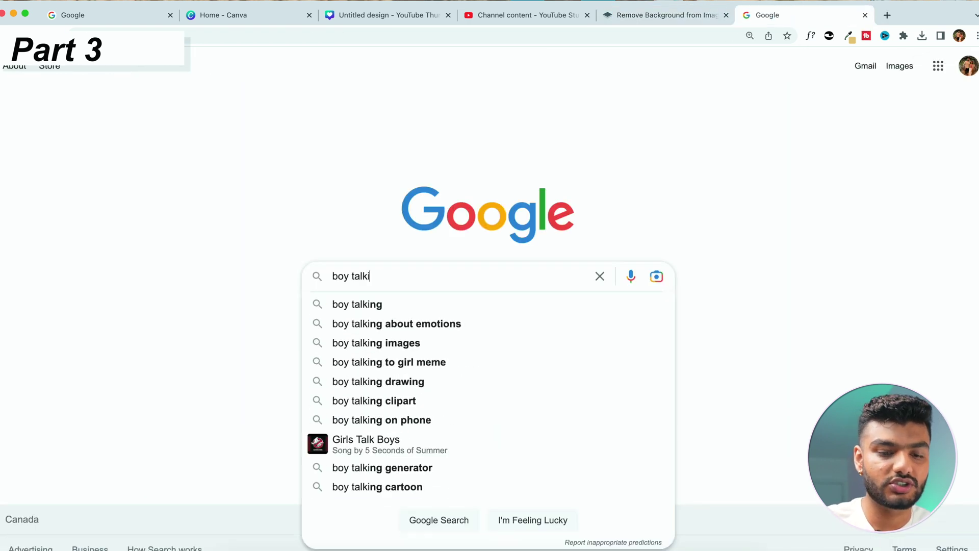
type("ng")
key("Return")
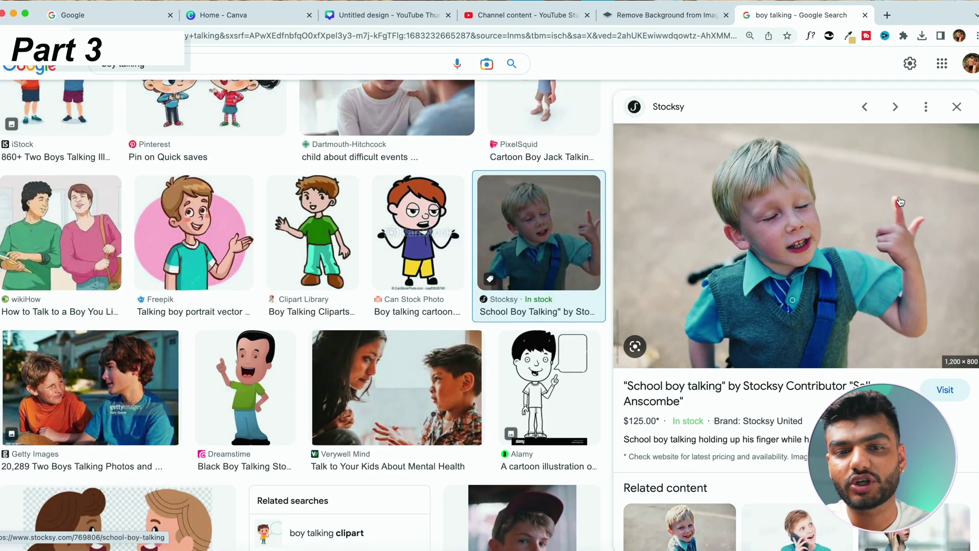
- Save the school-boy photo as 769806.jpg and return to remove.bg
right_click(798, 208)
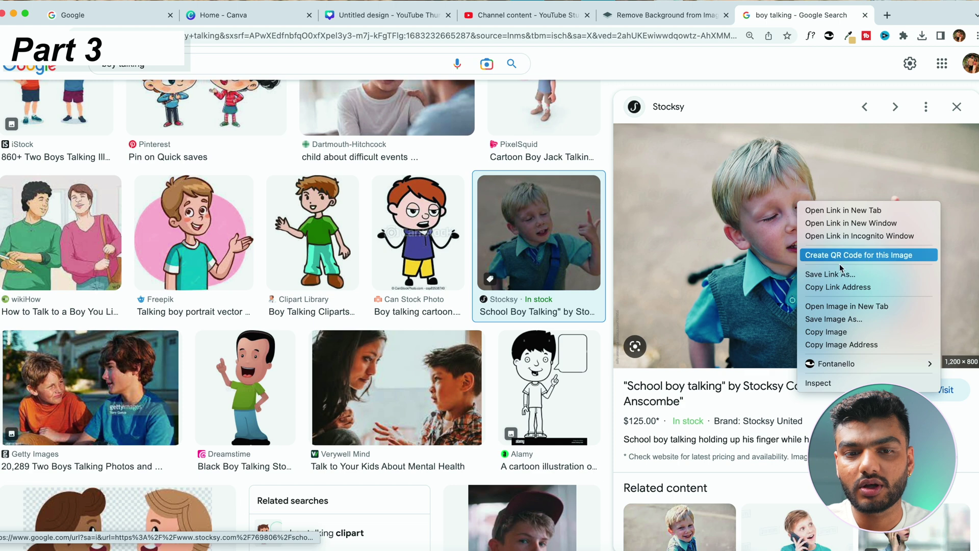
left_click(849, 320)
key("Return")
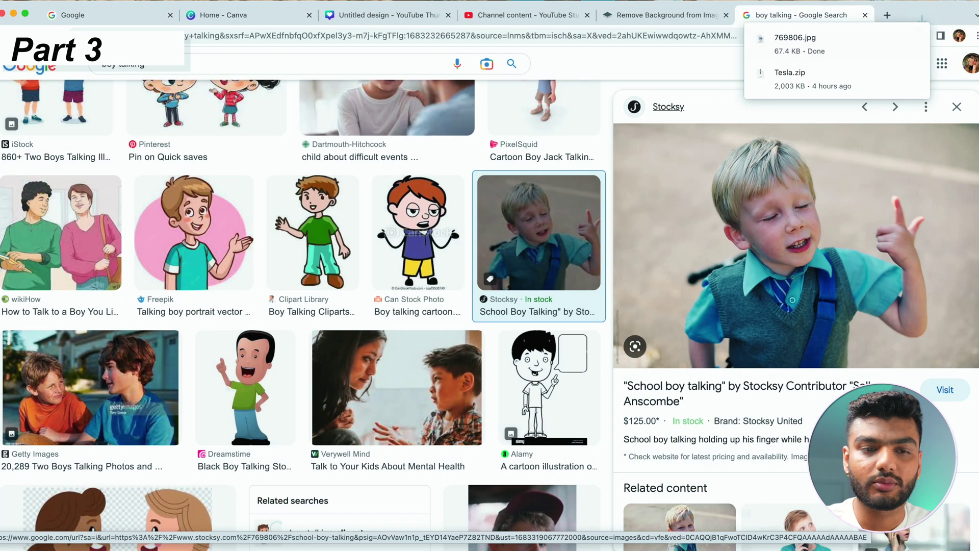
left_click(658, 15)
- Upload 769806.jpg to remove.bg, open the cutout in Erase / Restore, and start its download
left_click(922, 36)
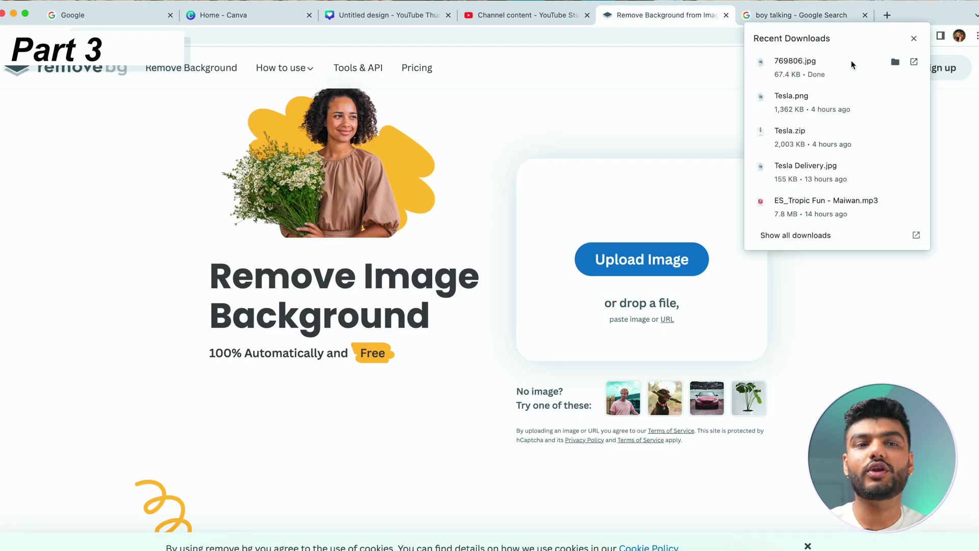
left_click_drag(895, 54, 705, 161)
left_click_drag(628, 230, 618, 247)
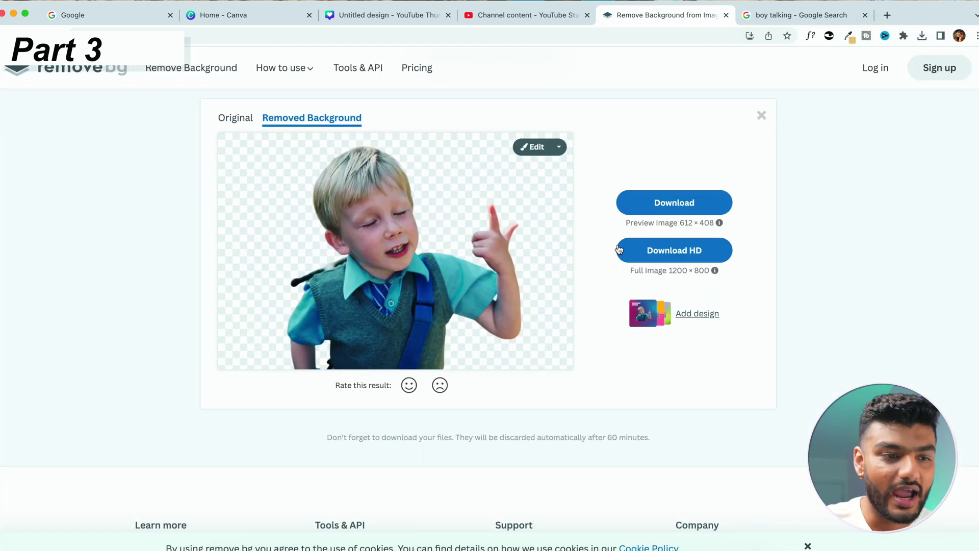
left_click(530, 148)
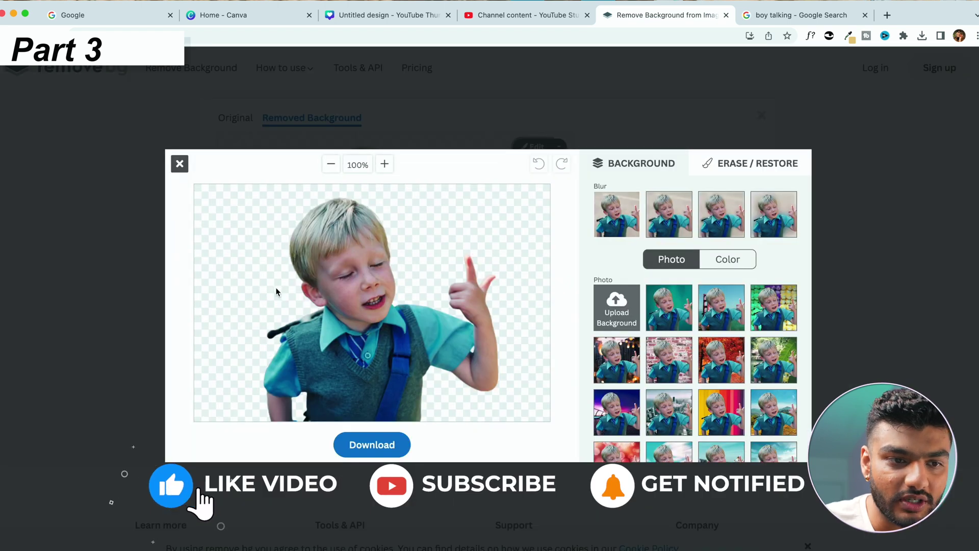
left_click(747, 166)
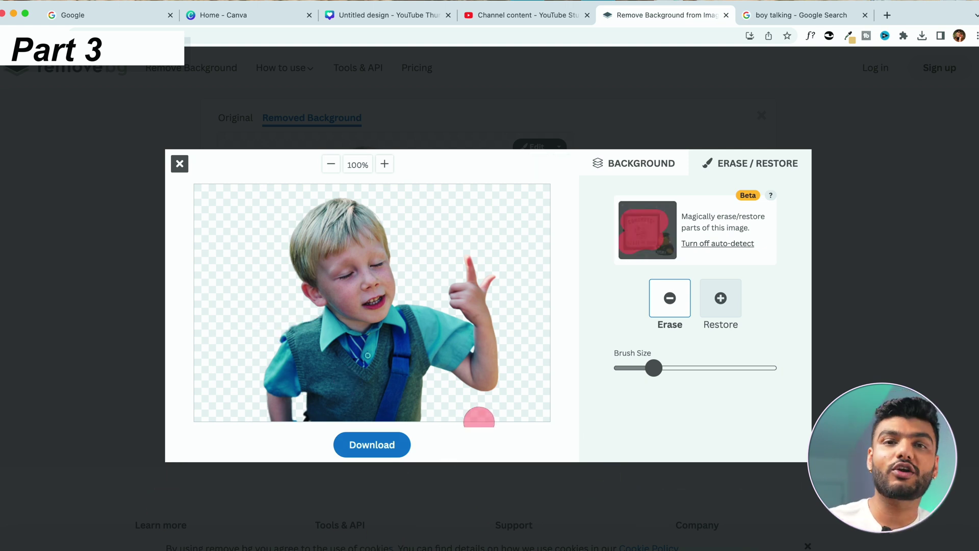
left_click(351, 448)
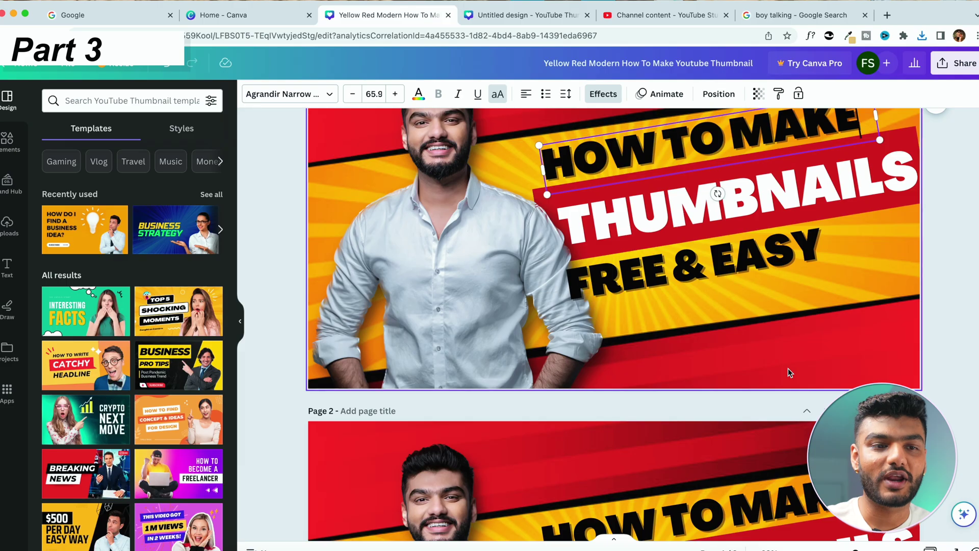
- Nudge the man's cutout slightly left, then download the thumbnail as a JPG
scroll(788, 368, "up", 3)
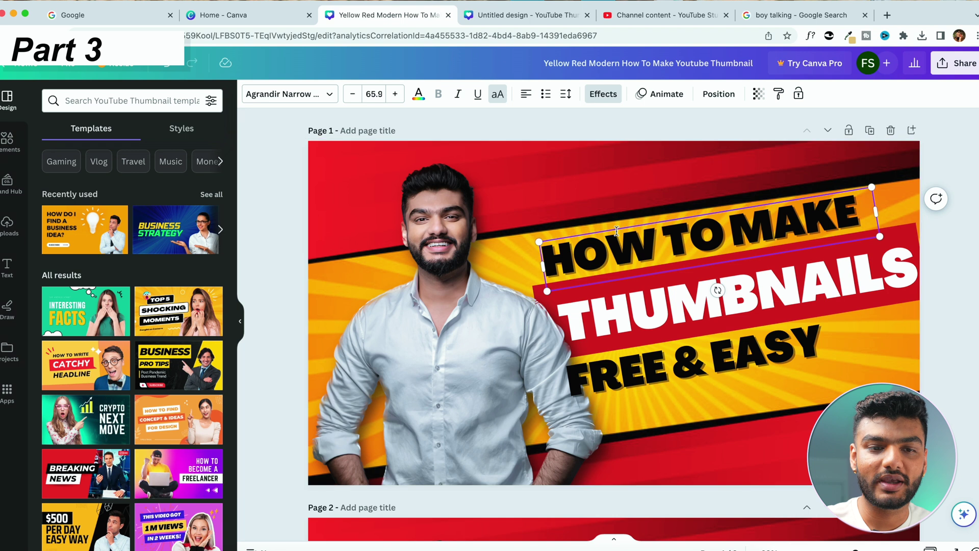
left_click_drag(460, 337, 434, 323)
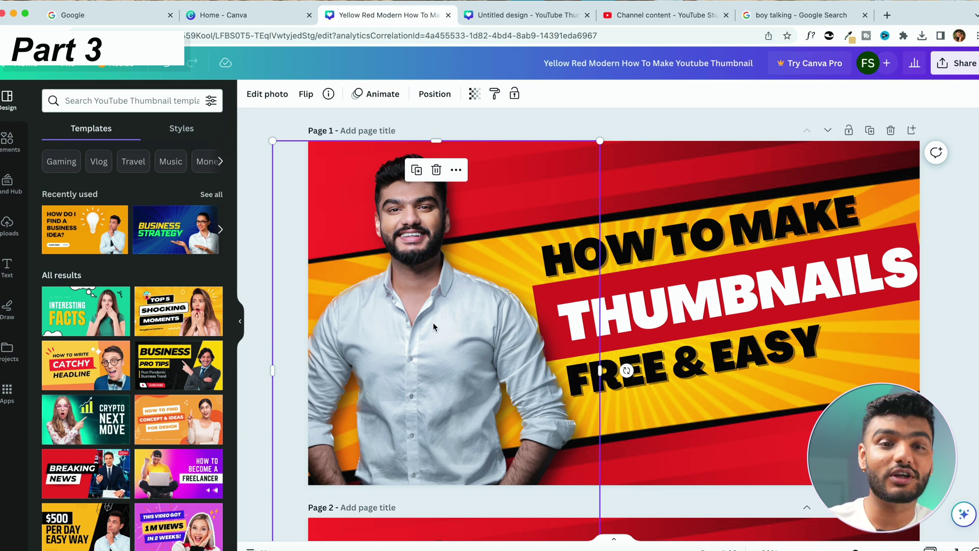
left_click(955, 63)
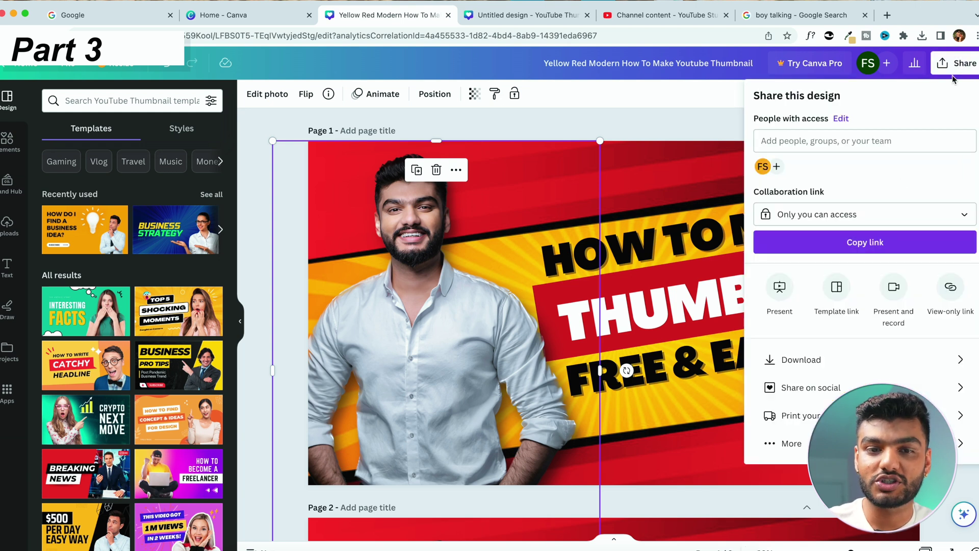
left_click(832, 361)
left_click(859, 148)
left_click(839, 179)
left_click(858, 334)
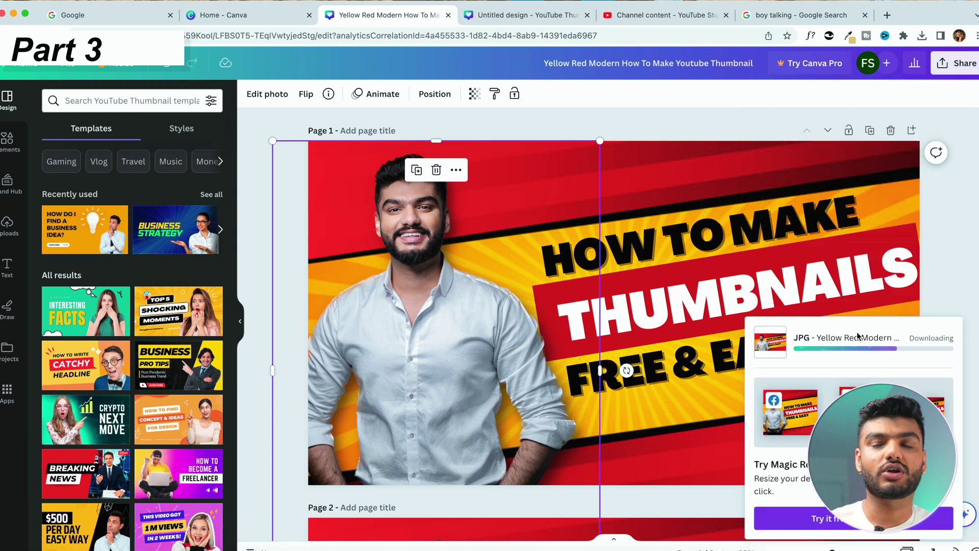